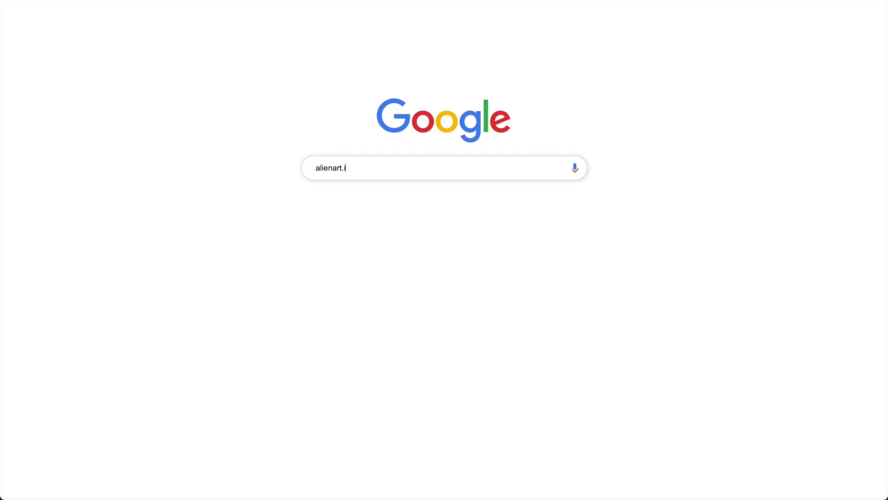
Step: Search alienart.io in Google and reach AlienArt.io's empty My Projects page
{"action": "type", "text": "o"}
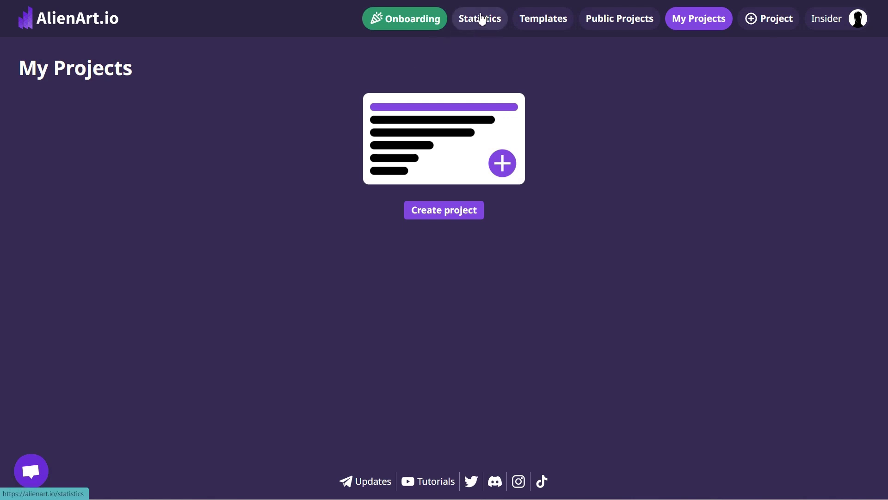
Step: In Statistics > YouTube Channels, check T-Series, MrBeast, Cocomelon, SET India, Kids Diana Show, Vlad and Niki
{"action": "left_click", "coordinate": [481, 19]}
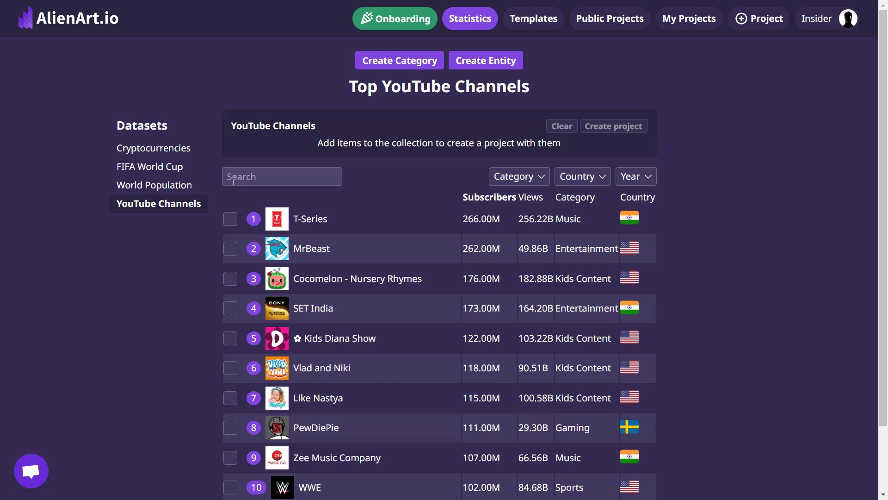
{"action": "left_click", "coordinate": [232, 222]}
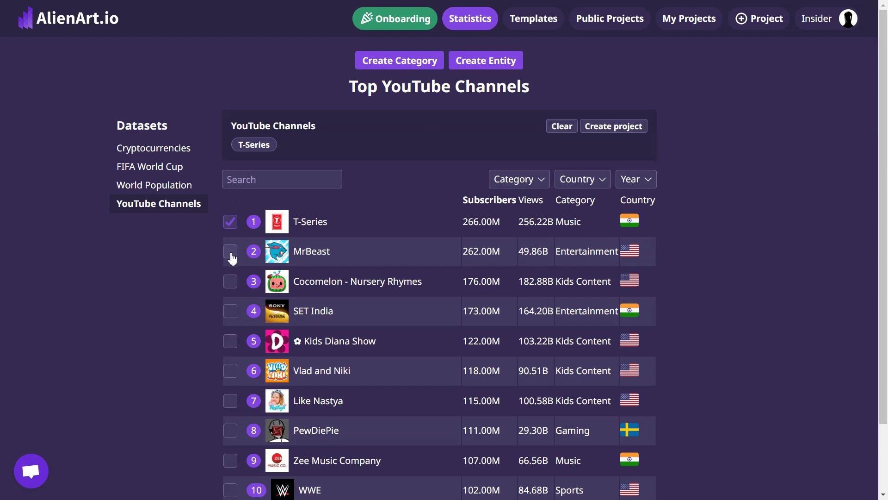
{"action": "left_click", "coordinate": [232, 254]}
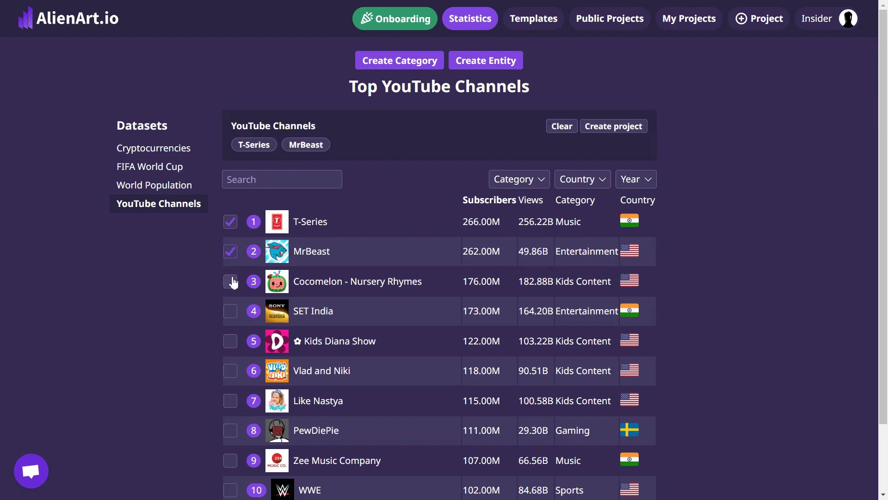
{"action": "left_click", "coordinate": [231, 281]}
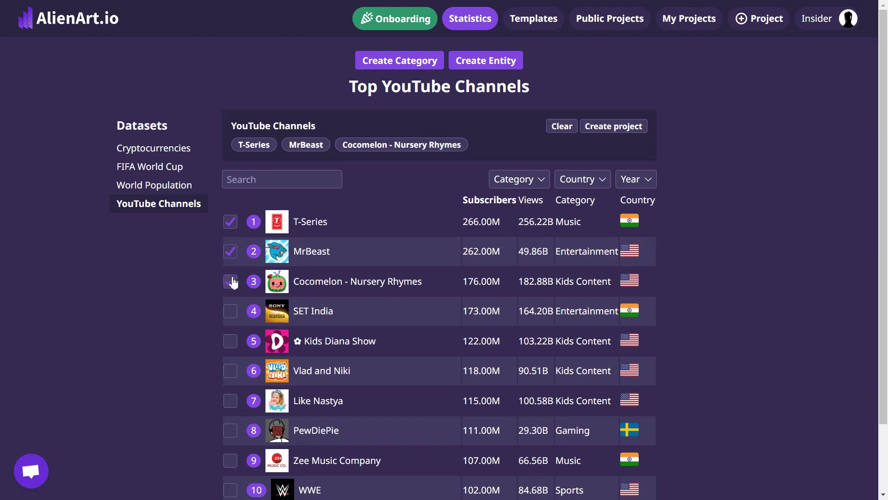
{"action": "left_click", "coordinate": [230, 319]}
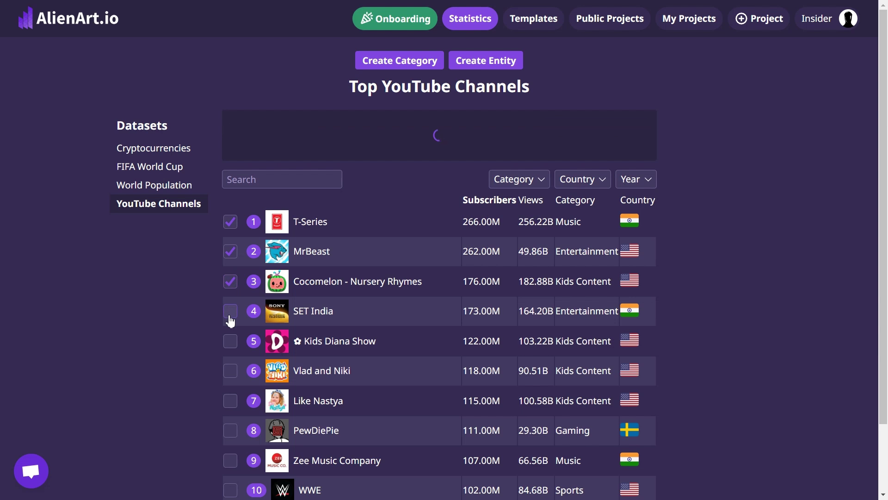
{"action": "left_click", "coordinate": [232, 347]}
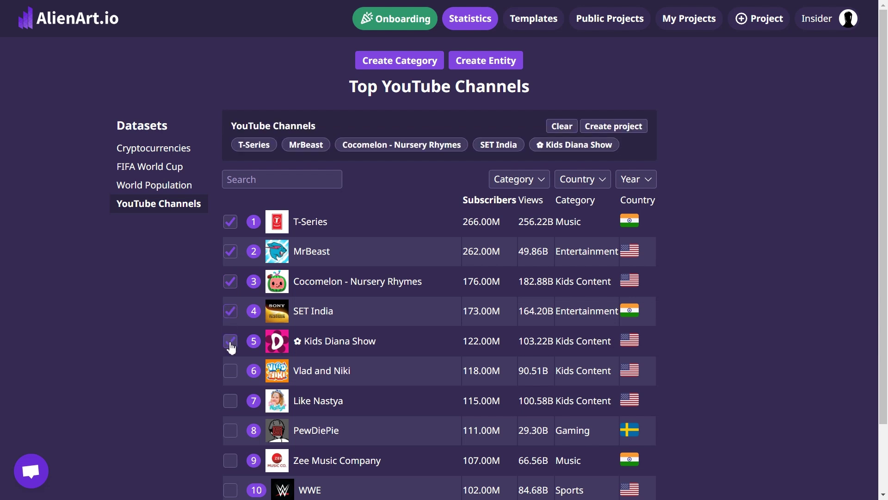
{"action": "left_click", "coordinate": [230, 370]}
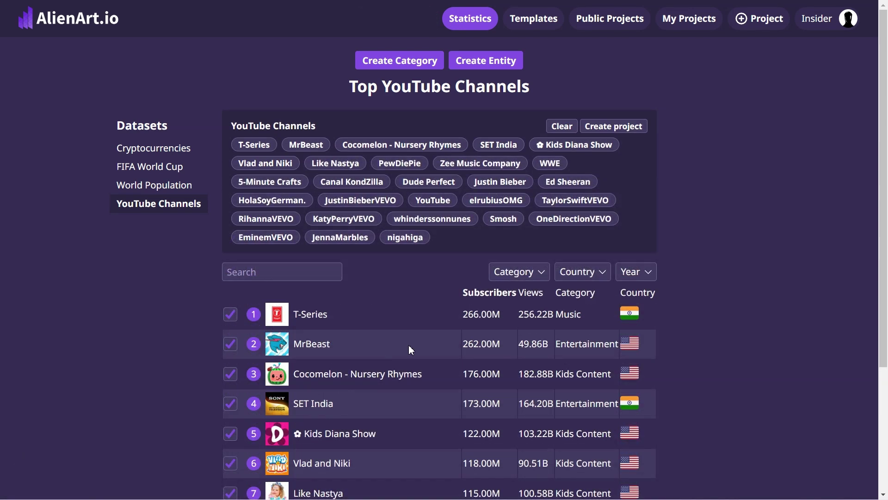
Step: Create a landscape Bar Chart Race titled 'Most Subscribed Channels 2024' with a Monthly period
{"action": "left_click", "coordinate": [614, 127]}
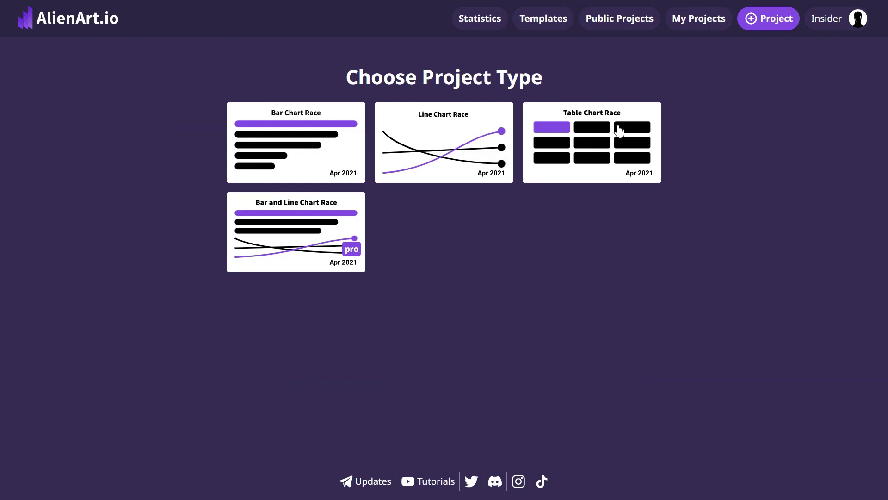
{"action": "left_click", "coordinate": [327, 129]}
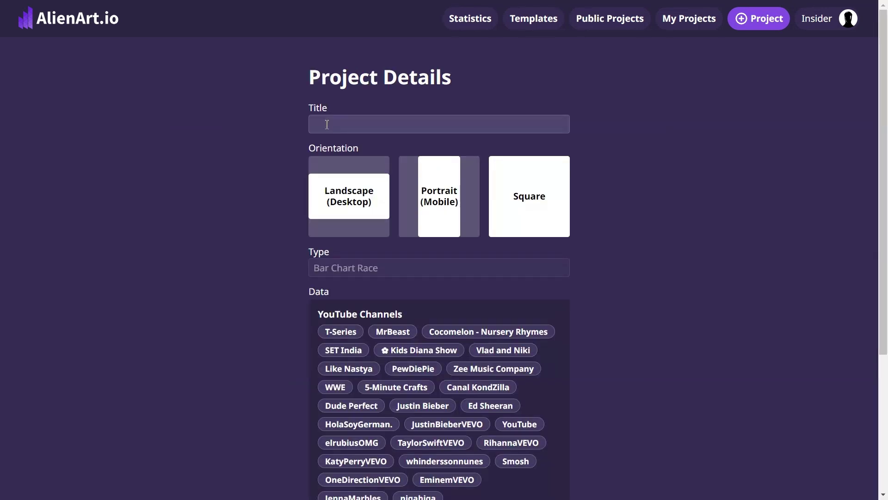
{"action": "type", "text": "Most Subscribed Channels 2024"}
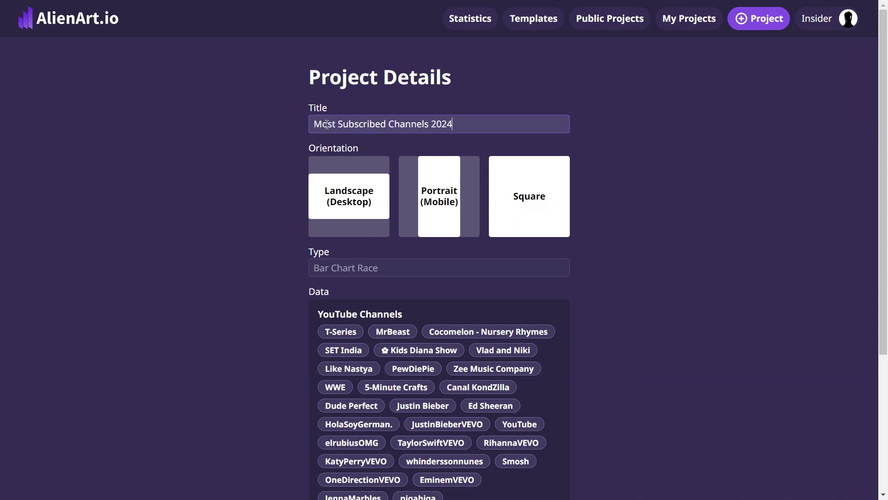
{"action": "left_click", "coordinate": [342, 202]}
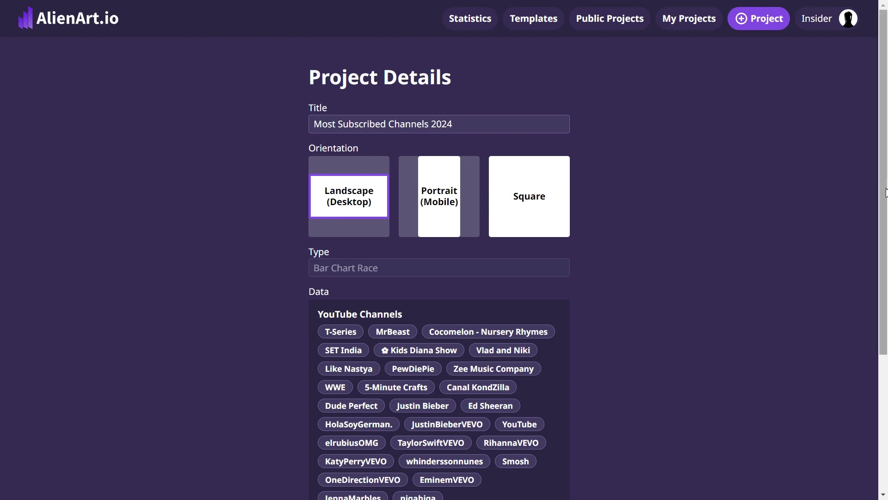
{"action": "left_click_drag", "start_coordinate": [886, 192], "coordinate": [886, 321]}
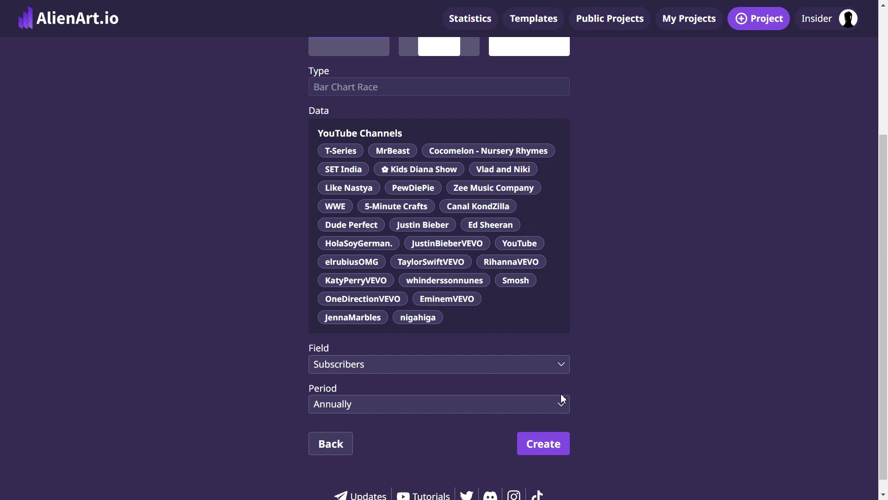
{"action": "left_click", "coordinate": [546, 409]}
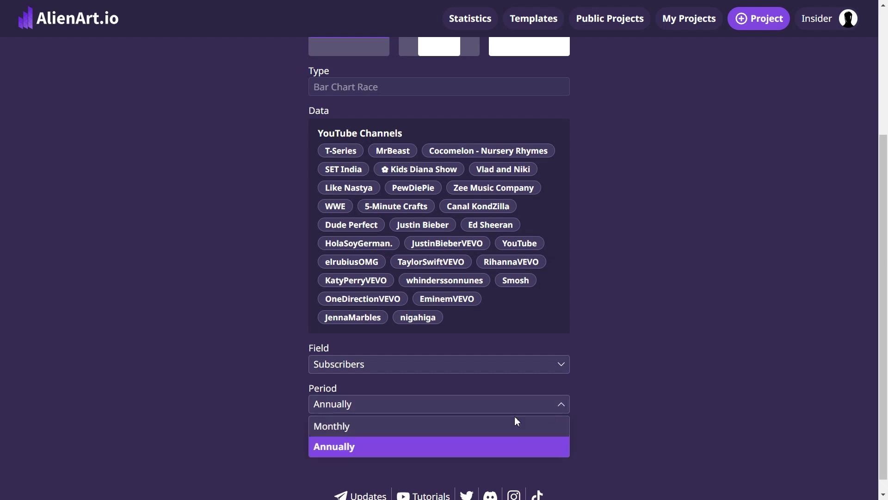
{"action": "left_click", "coordinate": [504, 430]}
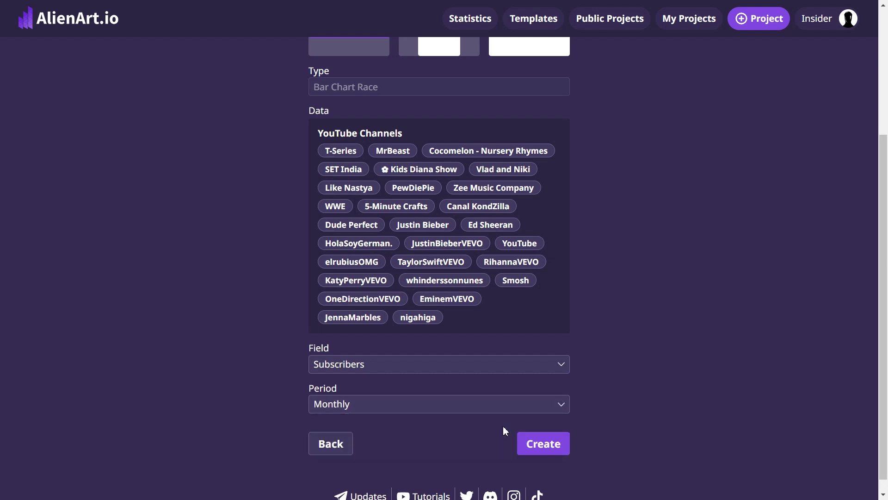
{"action": "left_click", "coordinate": [557, 452]}
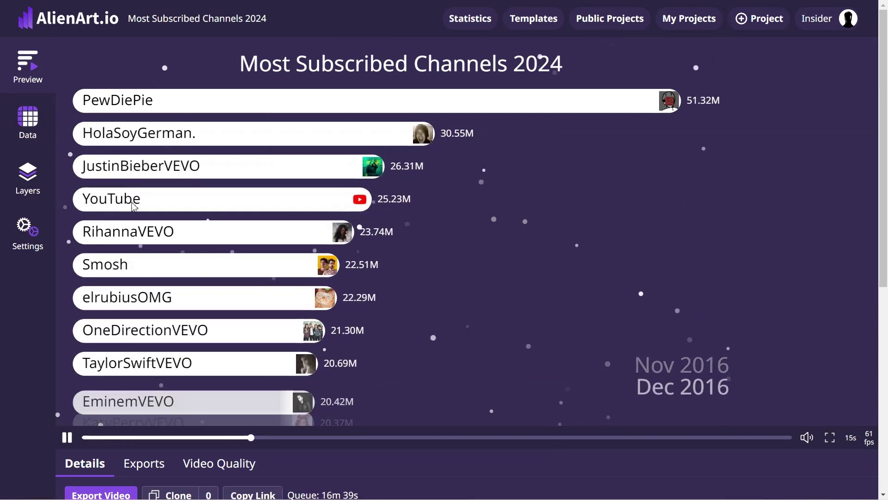
Step: On the Bar Chart Race layer, set Image Shape to Circle and switch on Custom Bar Colors
{"action": "left_click", "coordinate": [21, 177]}
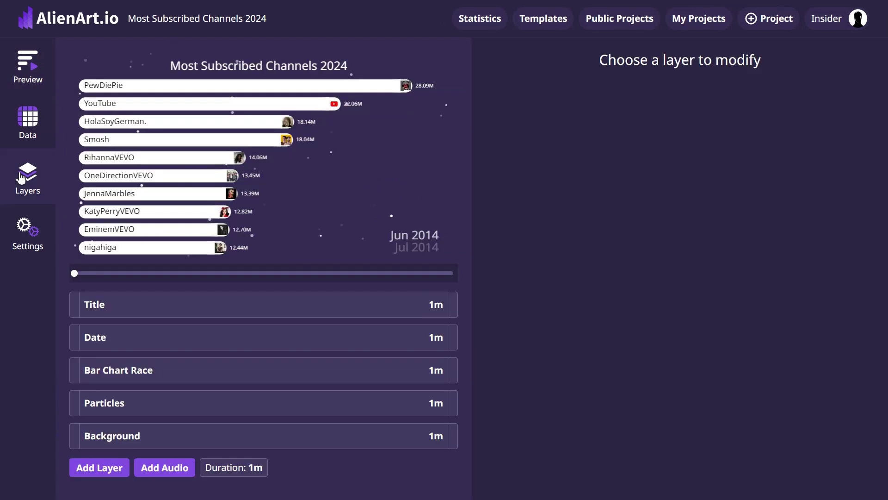
{"action": "left_click", "coordinate": [195, 313]}
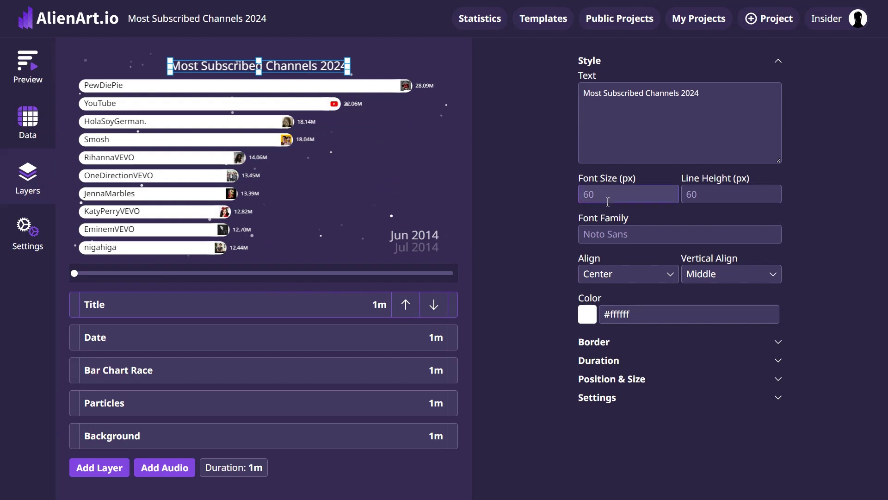
{"action": "left_click", "coordinate": [369, 249]}
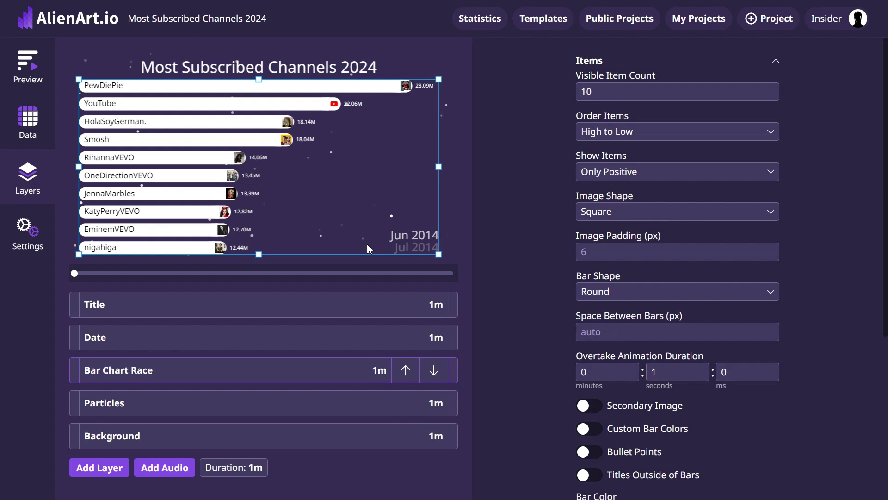
{"action": "left_click", "coordinate": [347, 304]}
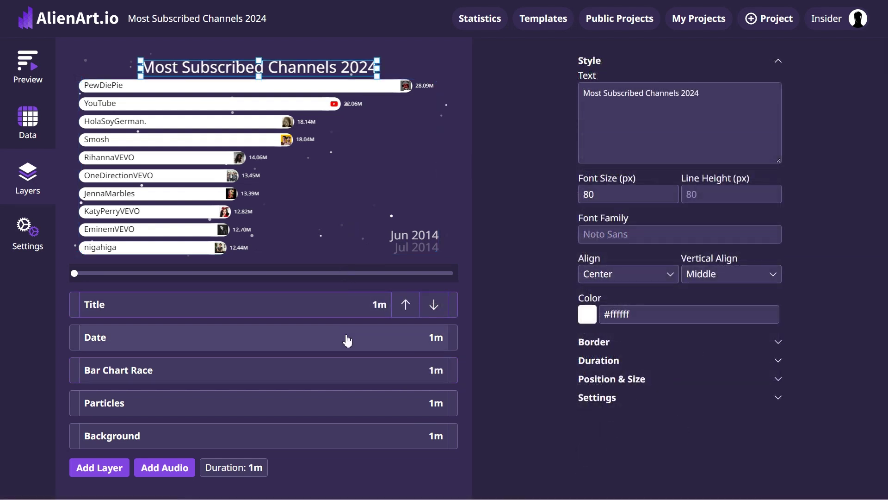
{"action": "left_click", "coordinate": [343, 373]}
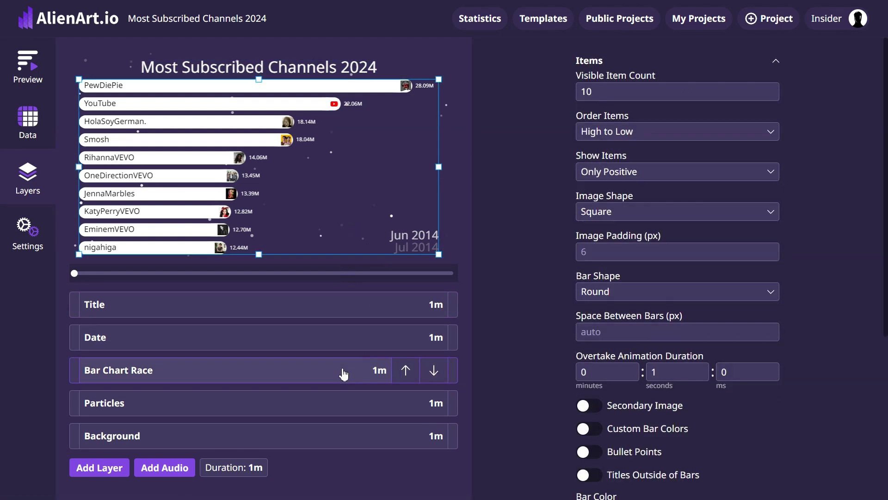
{"action": "left_click", "coordinate": [632, 218]}
{"action": "left_click", "coordinate": [597, 254]}
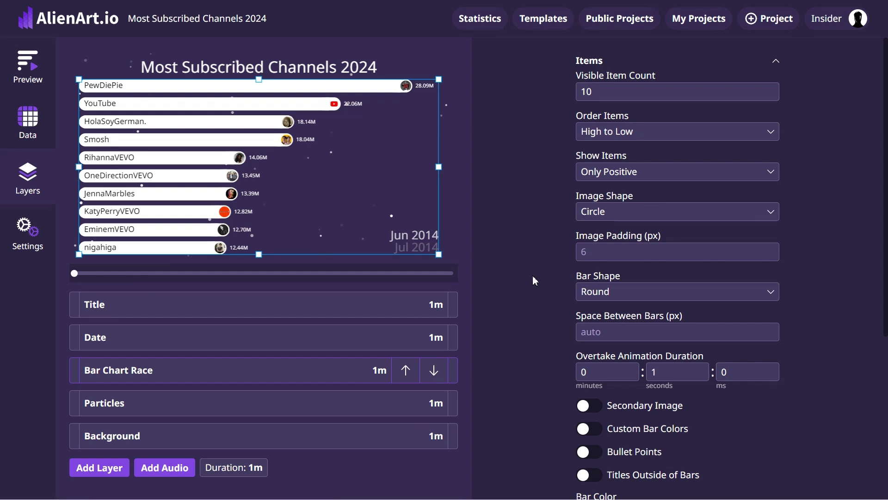
{"action": "left_click", "coordinate": [593, 434]}
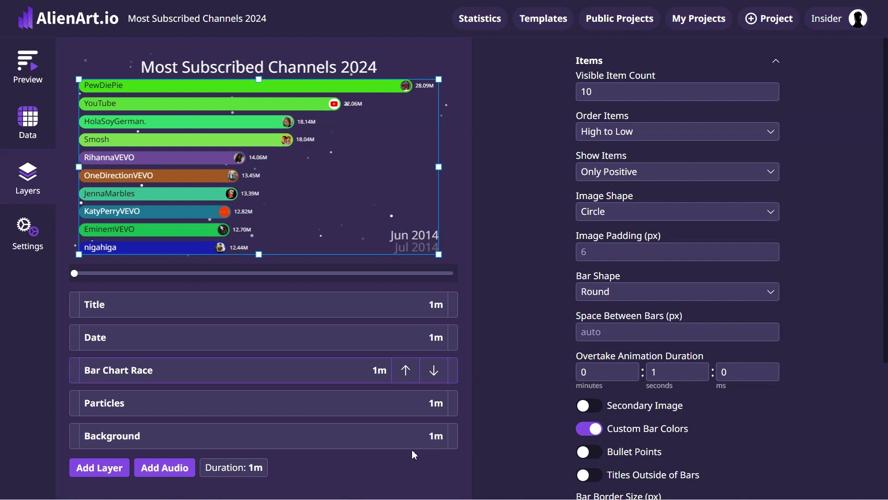
Step: Add a layer and choose the Video type from the layer picker
{"action": "left_click", "coordinate": [112, 477]}
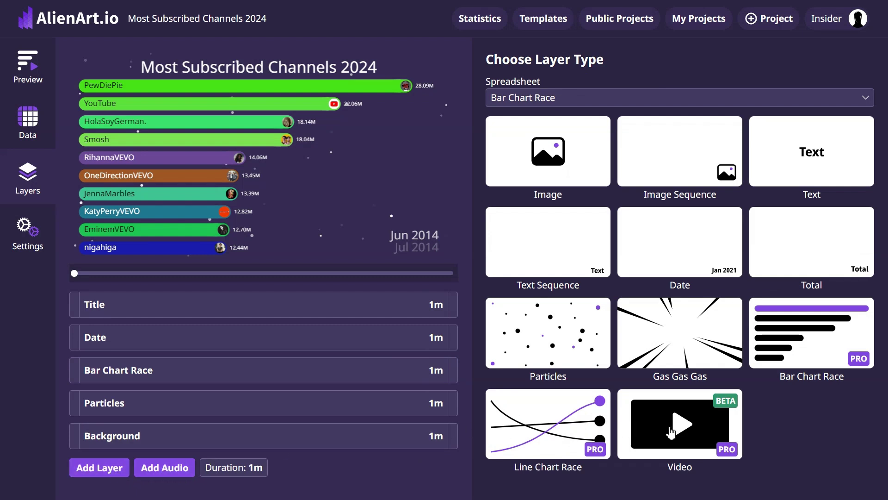
{"action": "left_click", "coordinate": [672, 432]}
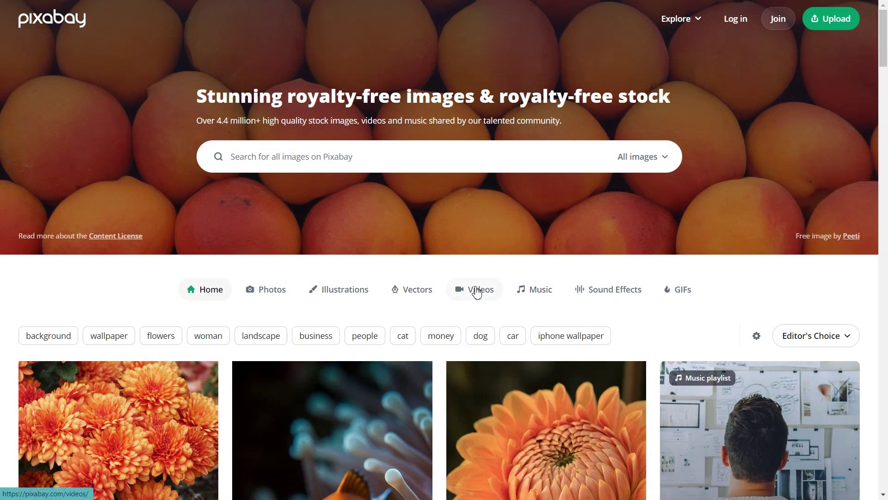
Step: Switch to Pixabay's Videos section and browse the stock clip thumbnails
{"action": "left_click", "coordinate": [477, 292]}
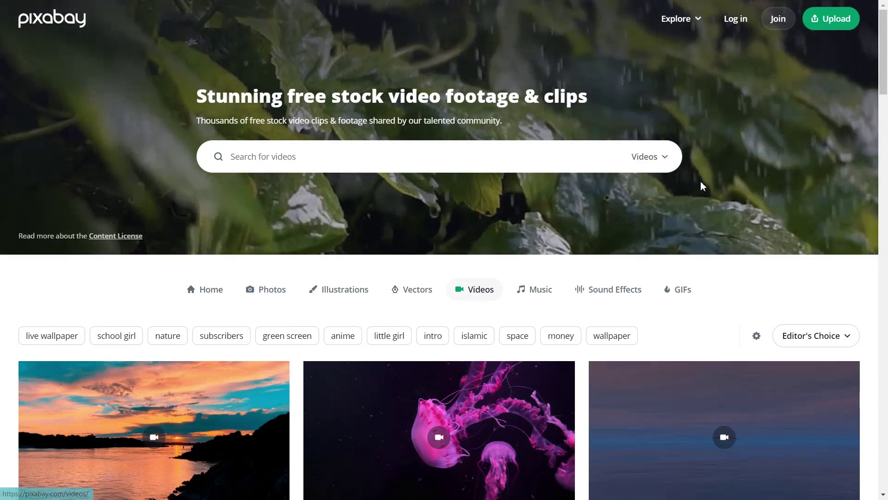
{"action": "left_click_drag", "start_coordinate": [885, 69], "coordinate": [887, 150]}
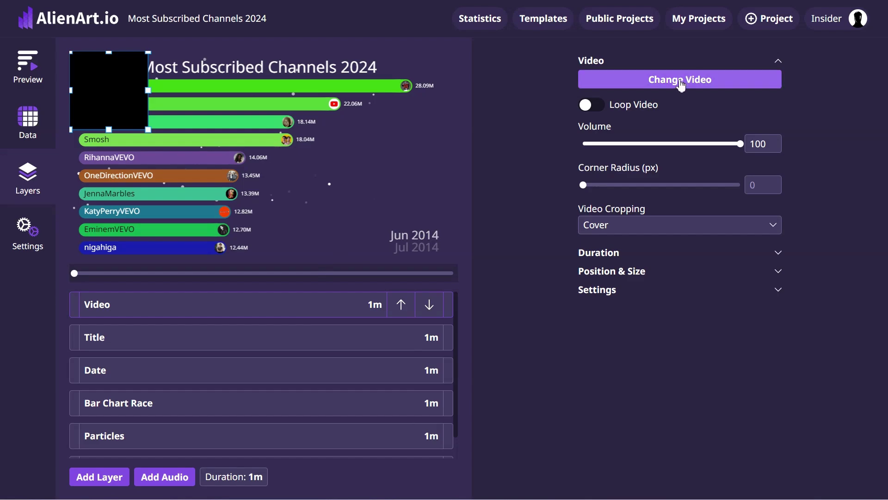
Step: Load the first uploaded mp4 clip into the Video layer and enable Loop Video
{"action": "left_click", "coordinate": [680, 82]}
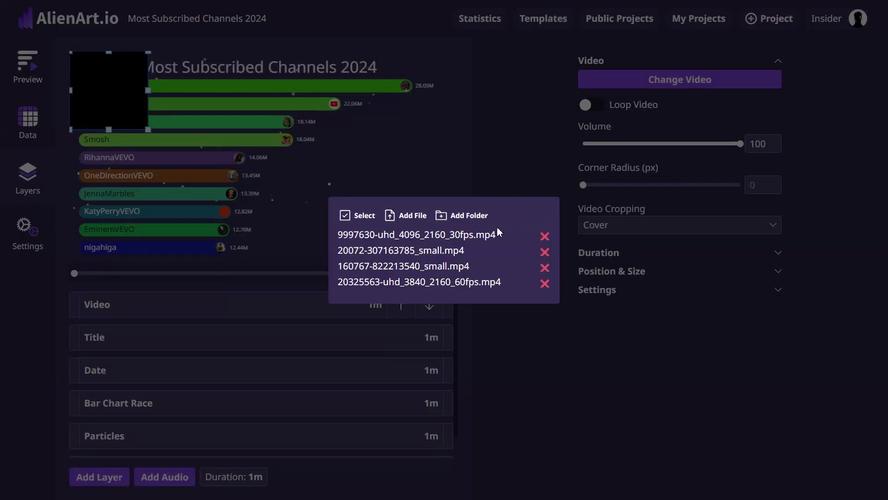
{"action": "left_click", "coordinate": [454, 234]}
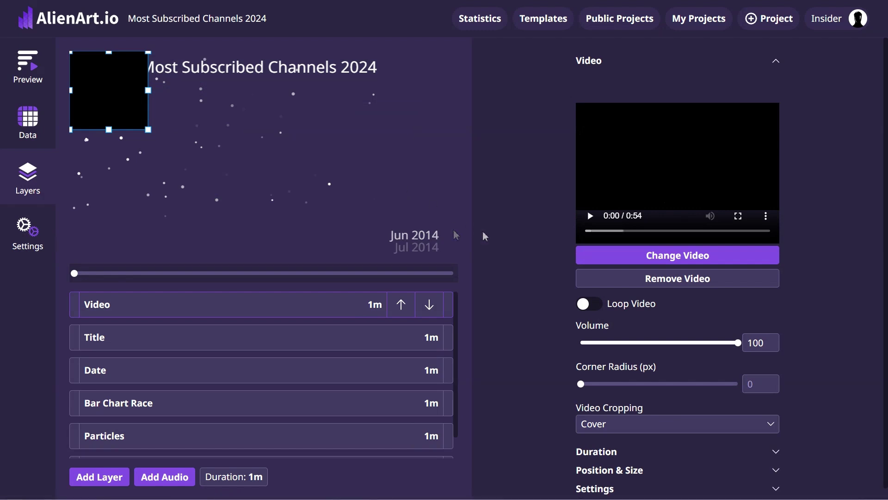
{"action": "left_click", "coordinate": [594, 306]}
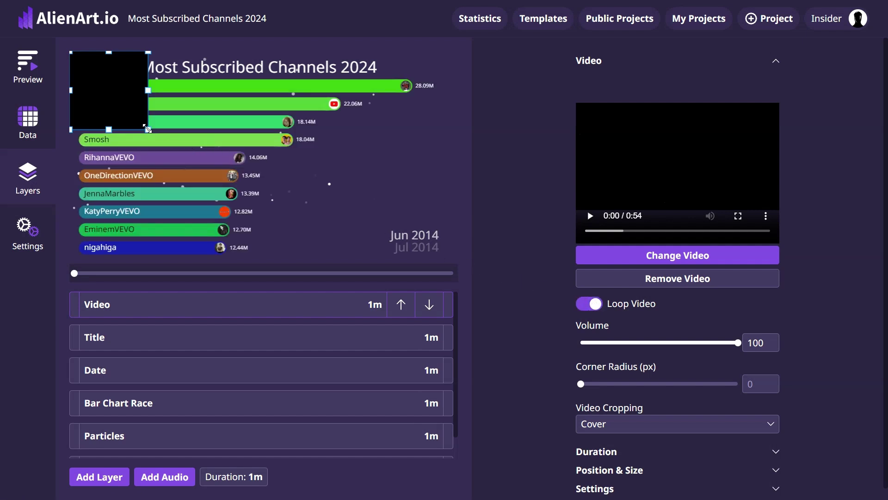
Step: Stretch the video to fill the canvas and move its layer just above Background
{"action": "left_click_drag", "start_coordinate": [148, 129], "coordinate": [342, 154]}
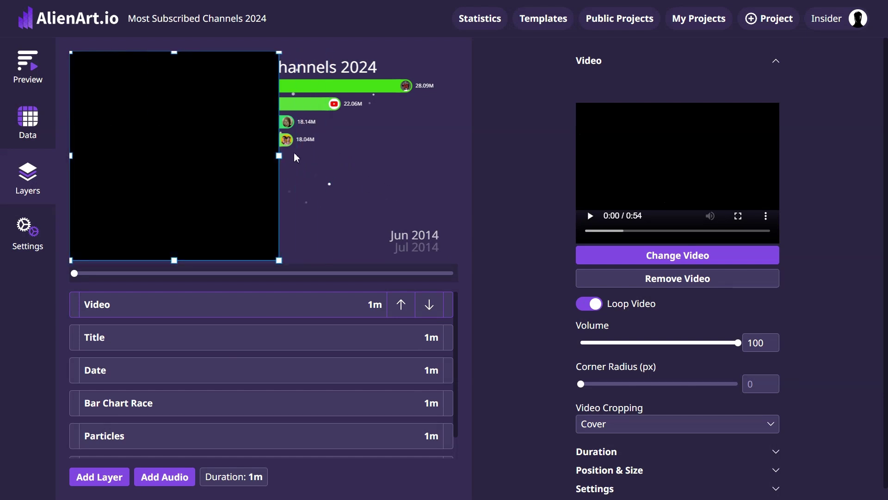
{"action": "left_click_drag", "start_coordinate": [279, 155], "coordinate": [447, 156]}
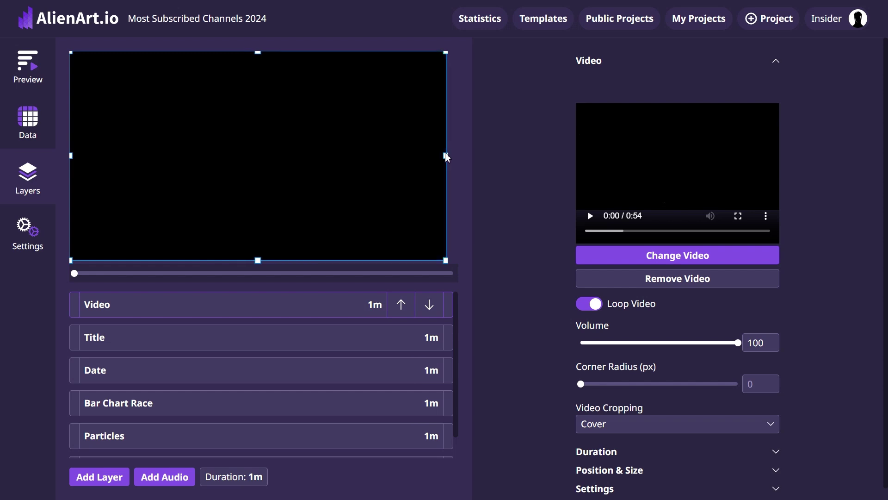
{"action": "left_click_drag", "start_coordinate": [293, 309], "coordinate": [285, 440]}
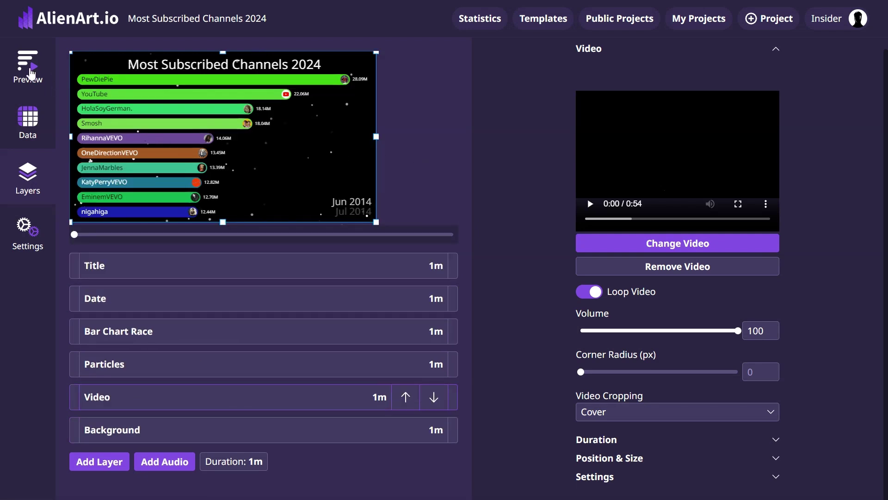
Step: Open Preview and watch the race play over the looping purple smoke video
{"action": "left_click", "coordinate": [31, 72]}
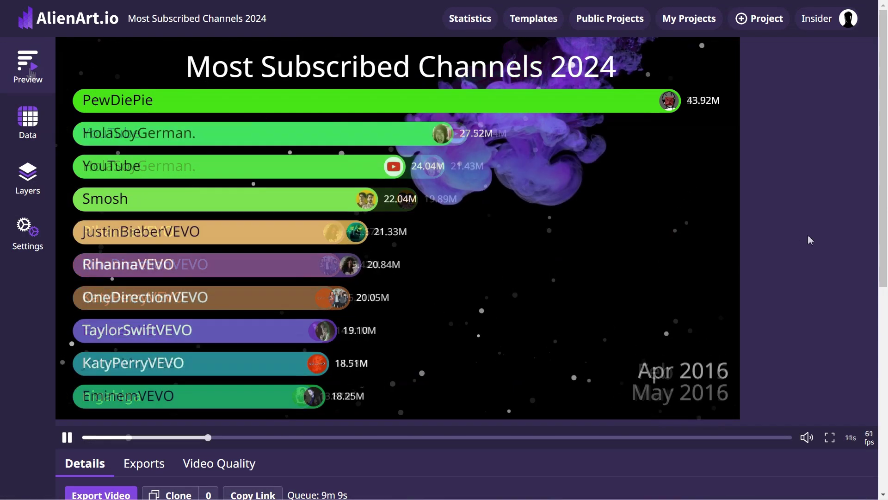
{"action": "left_click_drag", "start_coordinate": [887, 240], "coordinate": [887, 288]}
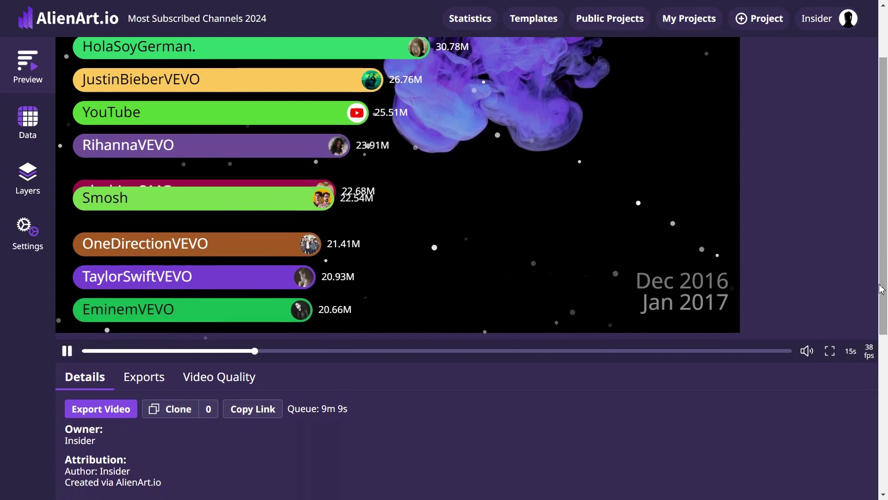